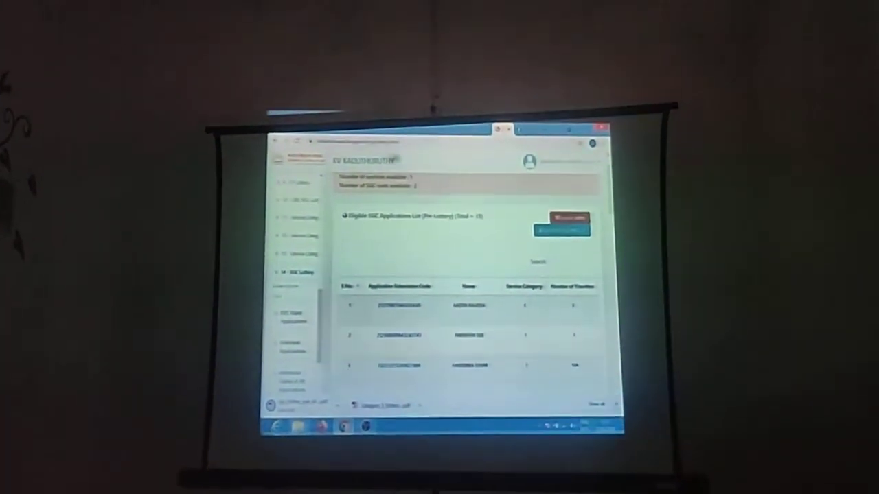
# Step: Conduct the lottery on the Eligible SGC Applications List for KV Kaduthuruthy
pyautogui.click(574, 208)
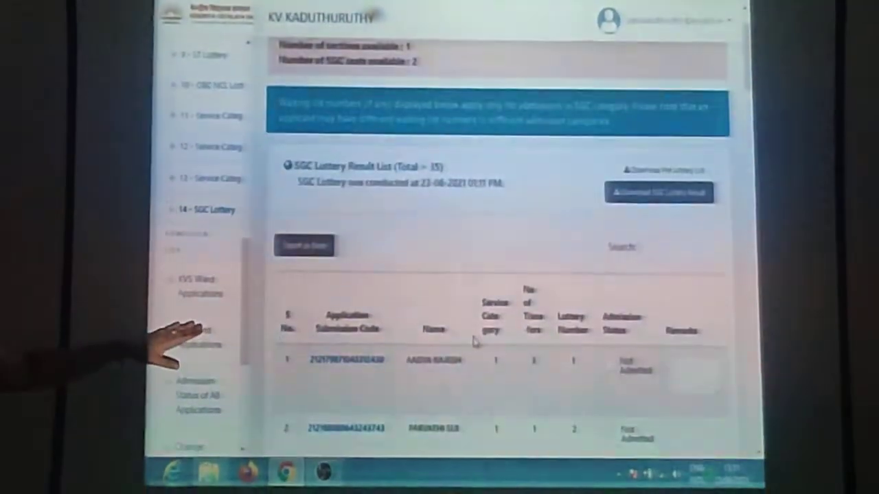
pyautogui.scroll(-3, 474, 357)
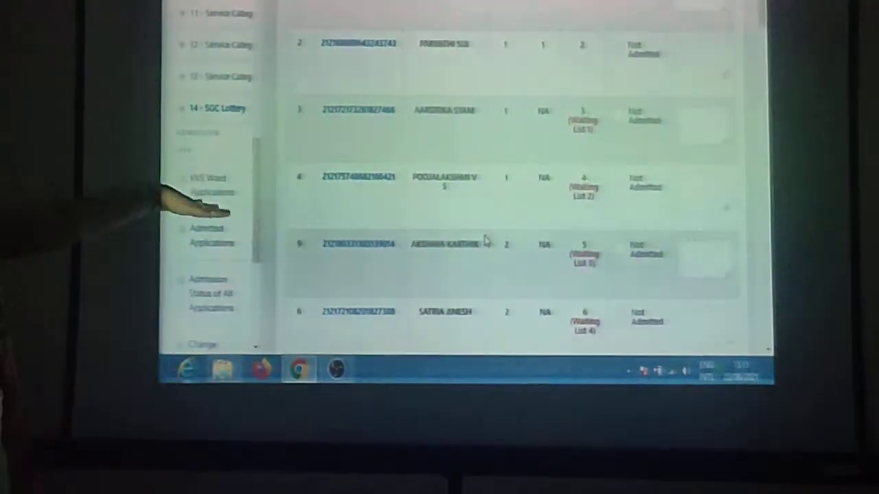
pyautogui.scroll(-2, 485, 240)
pyautogui.scroll(-2, 486, 236)
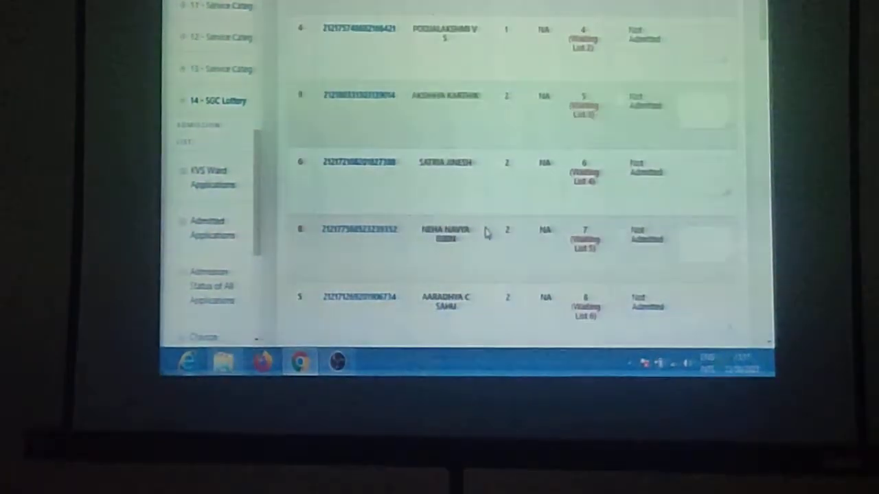
pyautogui.scroll(-2, 486, 234)
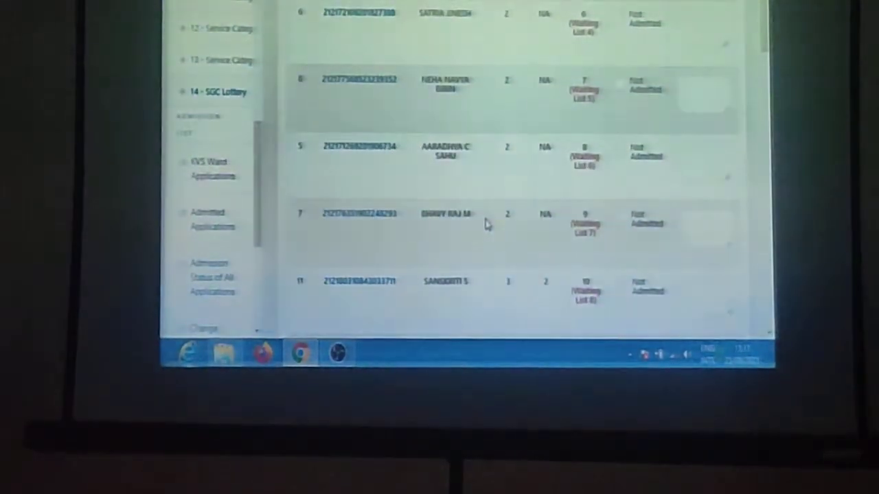
pyautogui.scroll(-2, 486, 227)
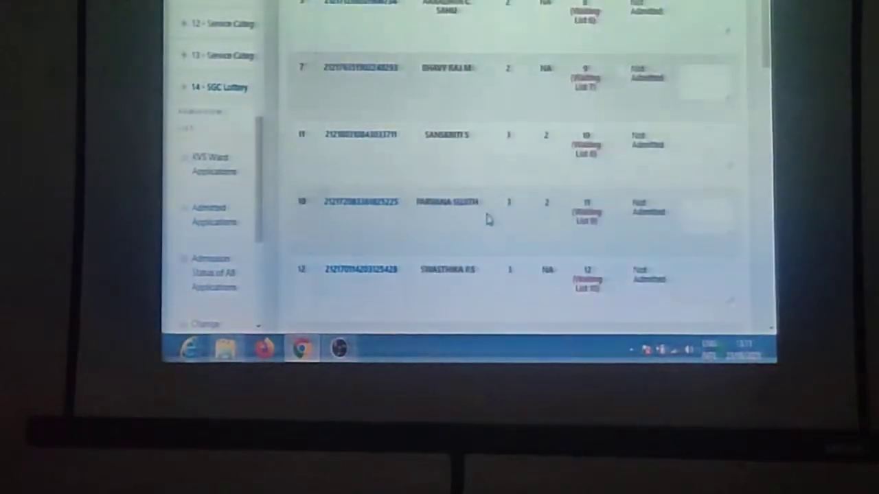
pyautogui.scroll(-2, 487, 212)
pyautogui.scroll(-2, 487, 213)
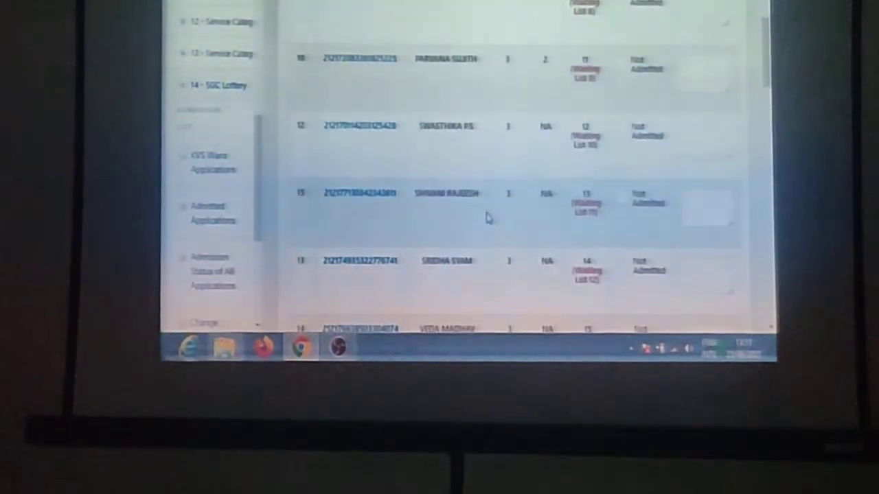
pyautogui.scroll(-1, 487, 218)
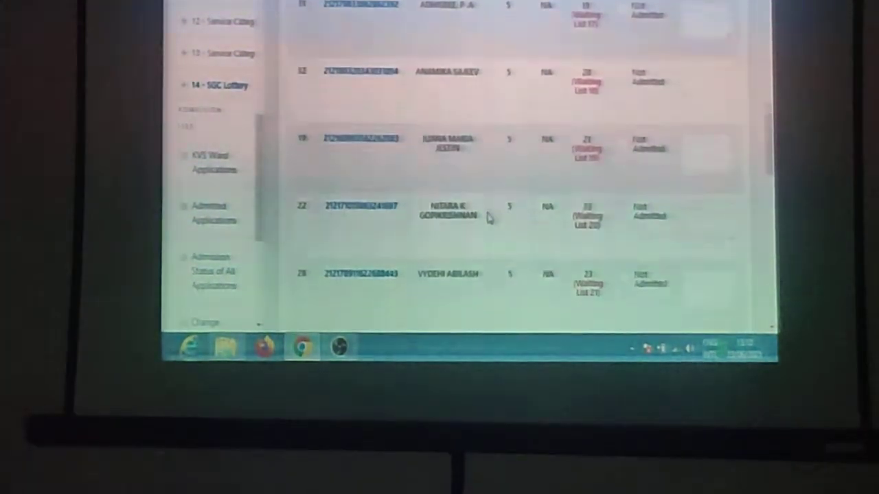
pyautogui.scroll(-2, 487, 217)
pyautogui.scroll(-1, 488, 220)
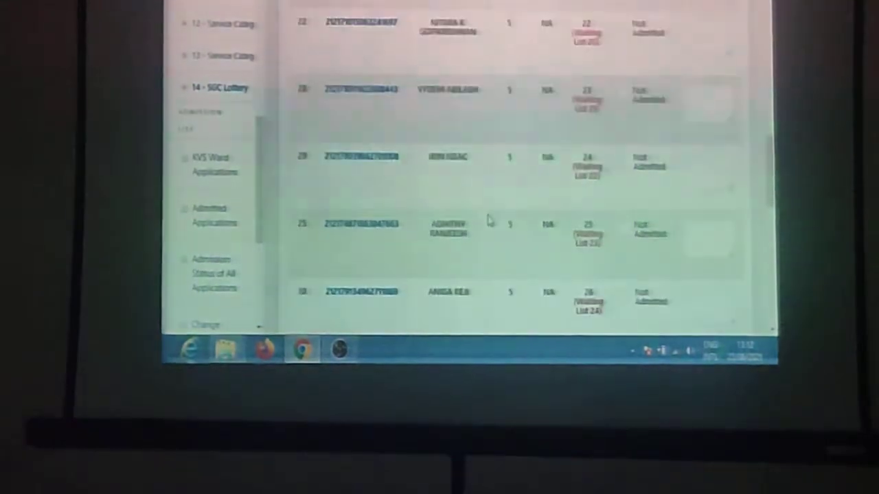
pyautogui.scroll(-1, 489, 225)
pyautogui.scroll(-1, 490, 231)
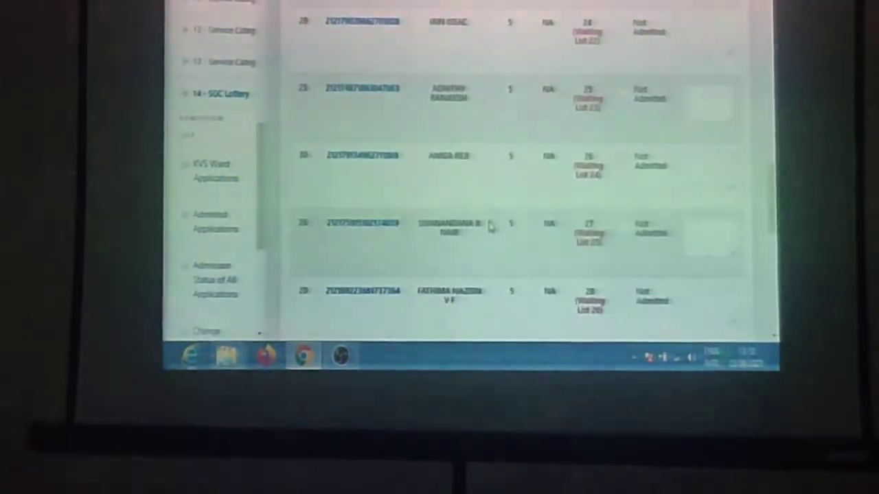
pyautogui.scroll(-1, 491, 223)
pyautogui.scroll(-1, 492, 218)
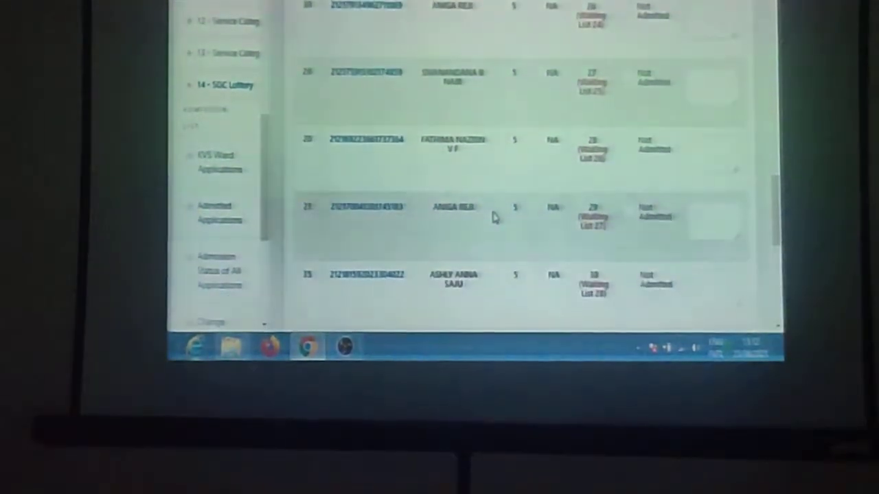
pyautogui.scroll(-1, 495, 213)
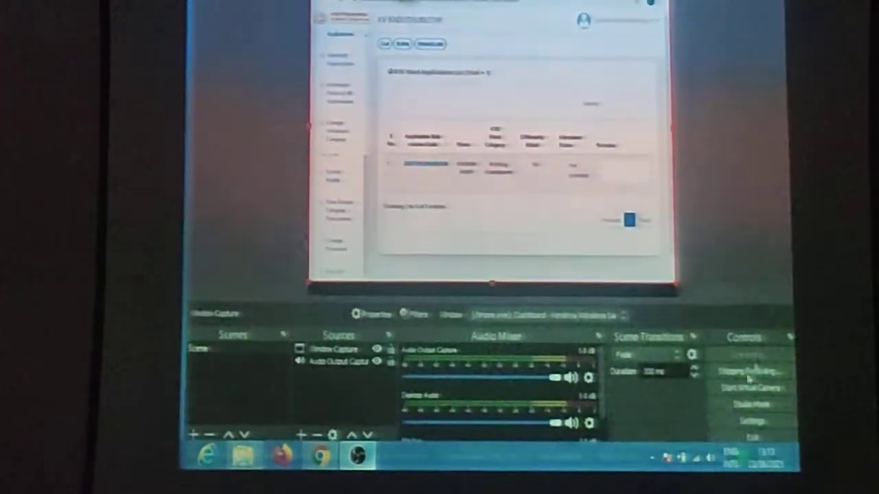
# Step: Stop the OBS recording of the SGC lottery session from the Controls panel
pyautogui.click(743, 387)
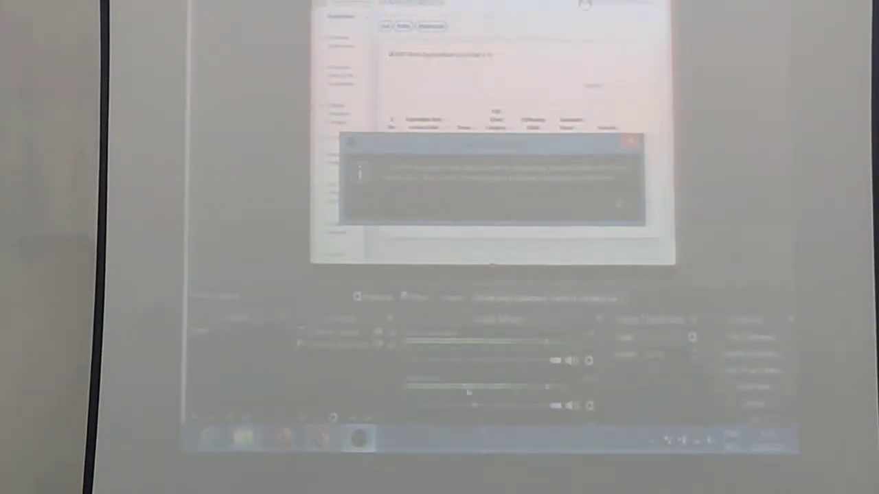